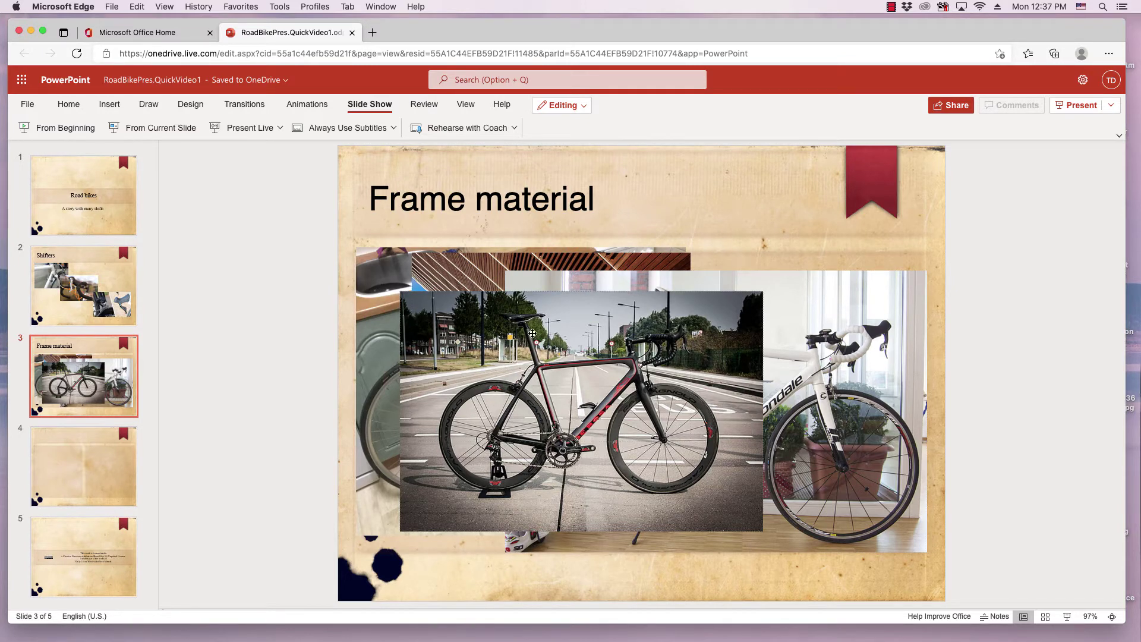
# - Spread the road-bike, white-bike and bridge photos apart to uncover the purple-bike photo
pyautogui.moveTo(537, 336); pyautogui.dragTo(861, 348)
pyautogui.moveTo(682, 321); pyautogui.dragTo(918, 356)
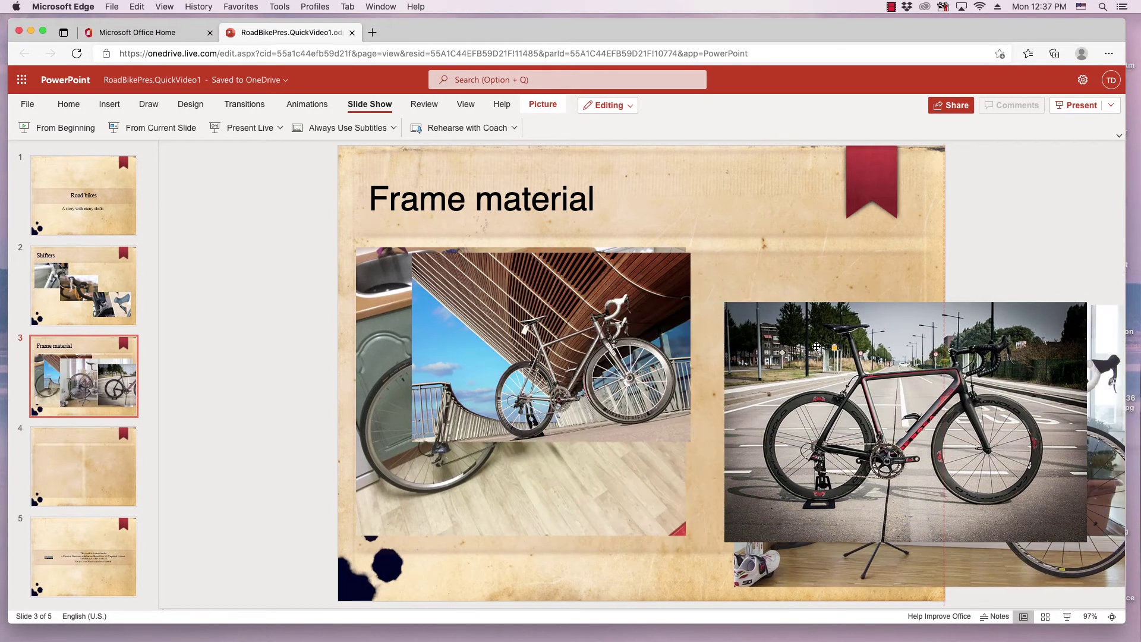
pyautogui.moveTo(532, 314); pyautogui.dragTo(716, 309)
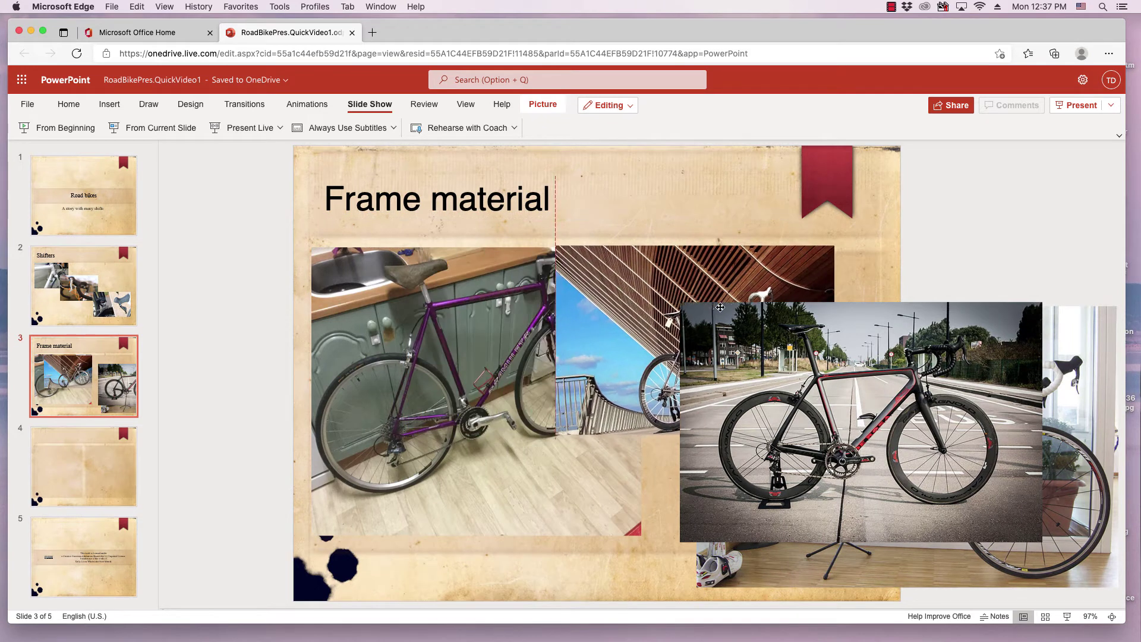
pyautogui.click(428, 309)
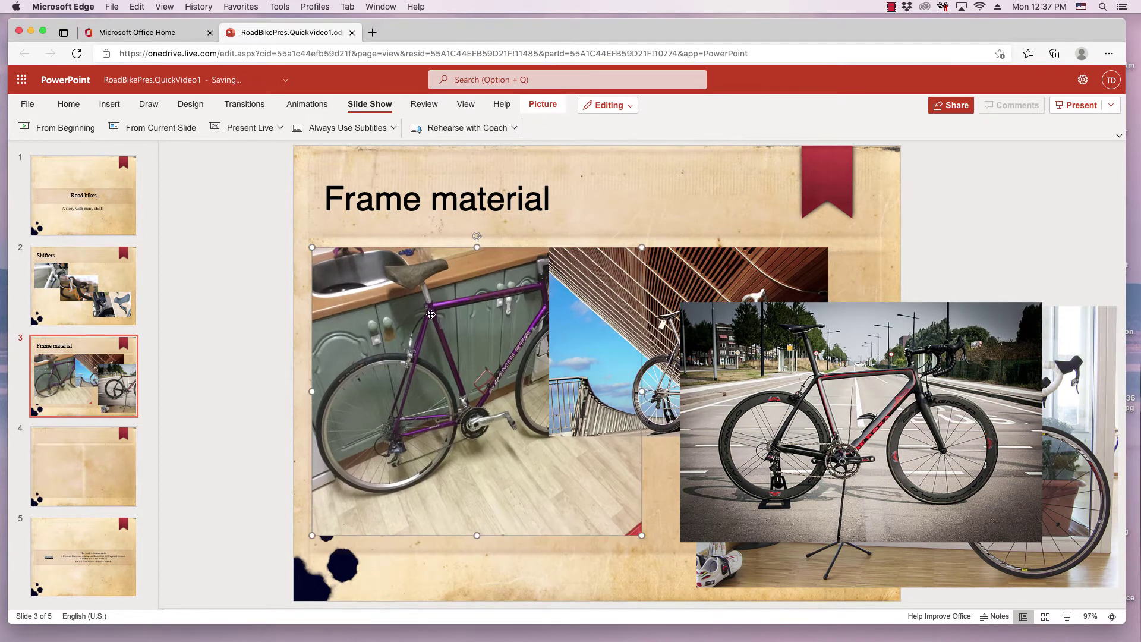
pyautogui.rightClick(392, 310)
pyautogui.click(337, 312)
# - Shrink the purple-bike photo and send it to the back behind the other photos
pyautogui.moveTo(642, 535); pyautogui.dragTo(563, 497)
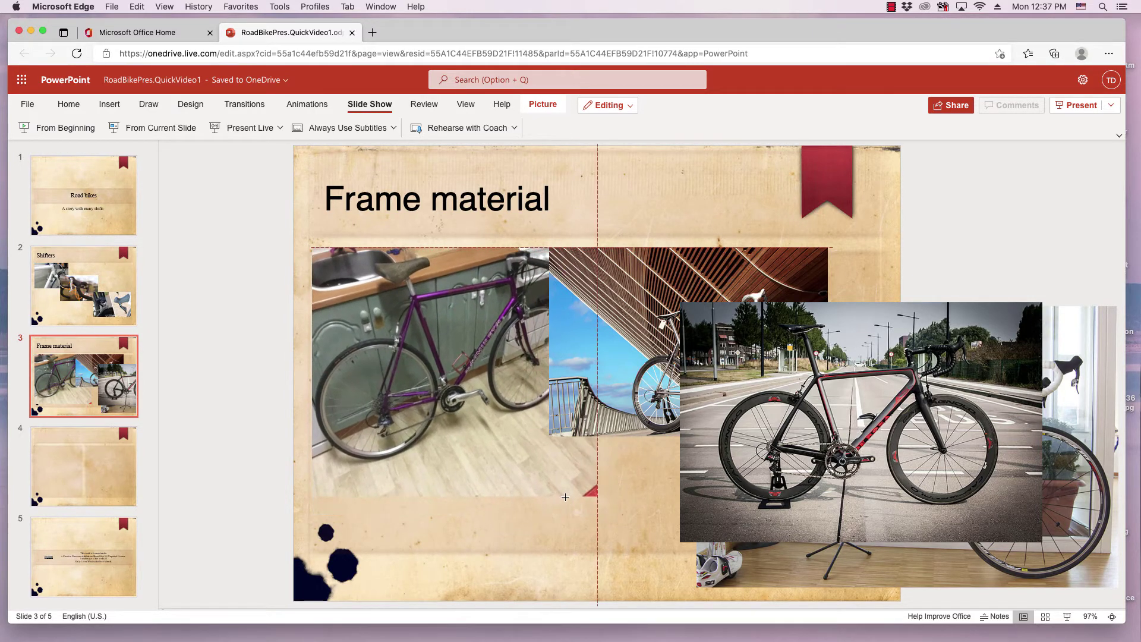
pyautogui.rightClick(438, 392)
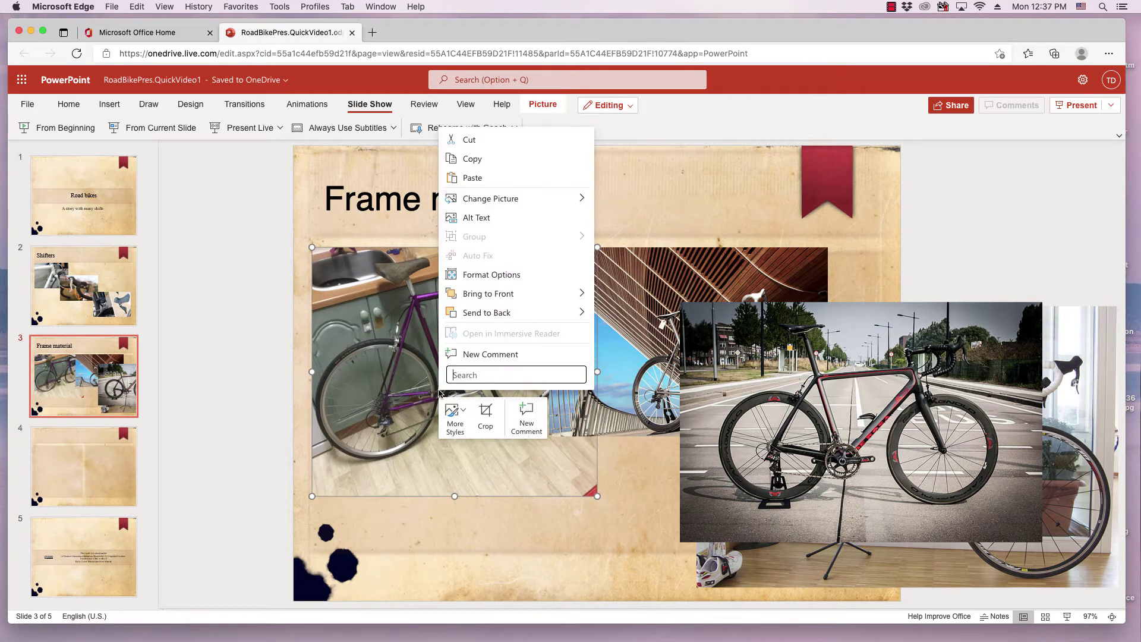
pyautogui.moveTo(487, 312)
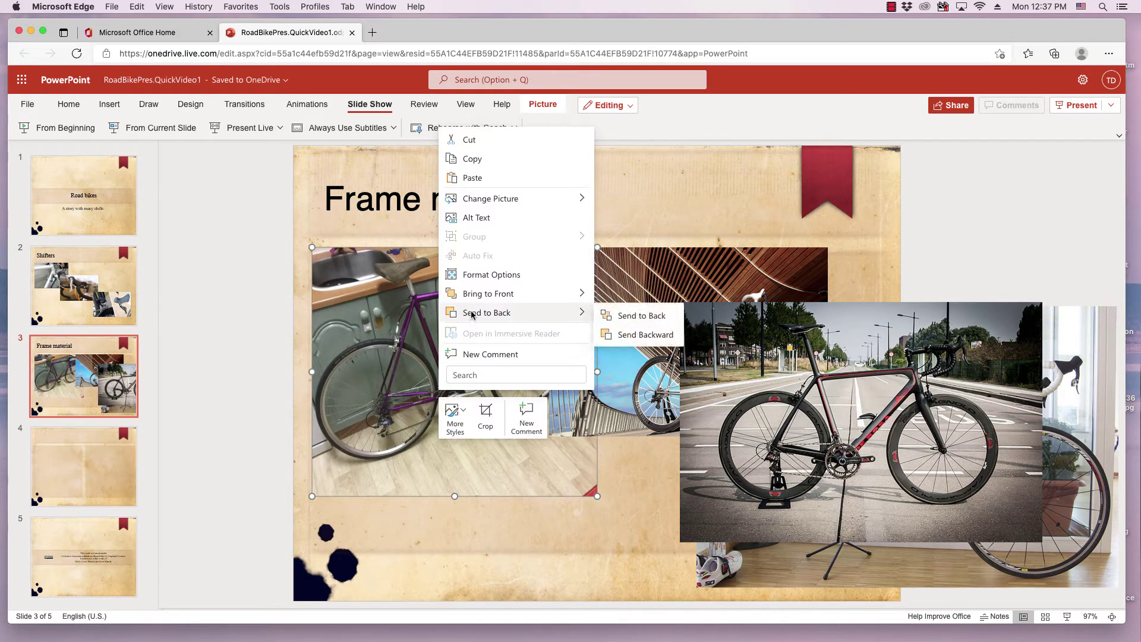
pyautogui.click(391, 376)
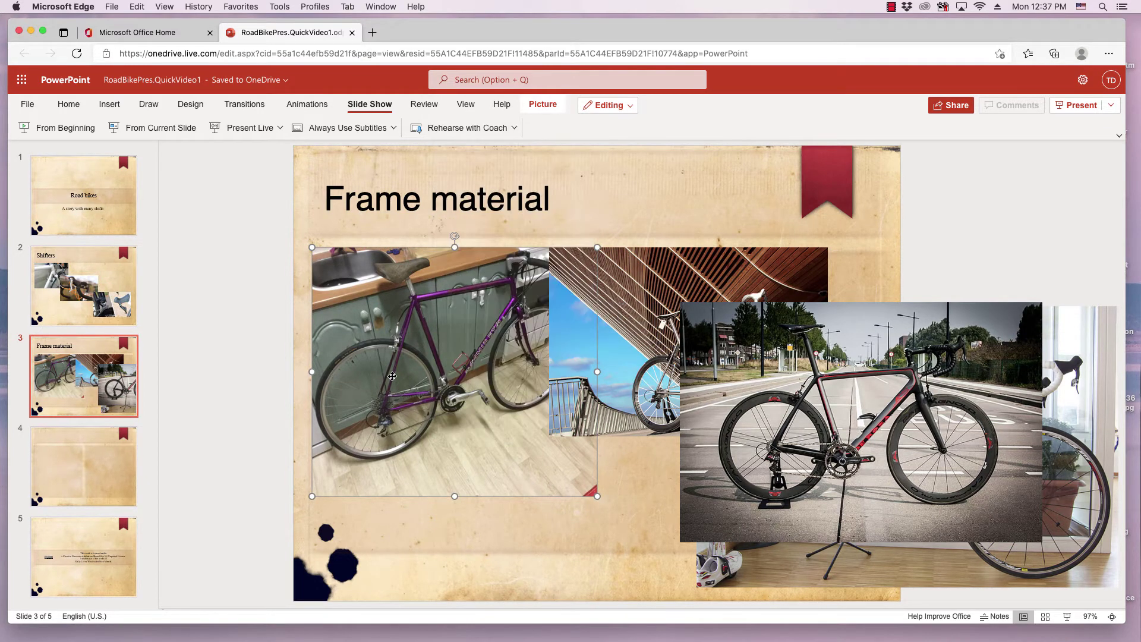
pyautogui.rightClick(403, 339)
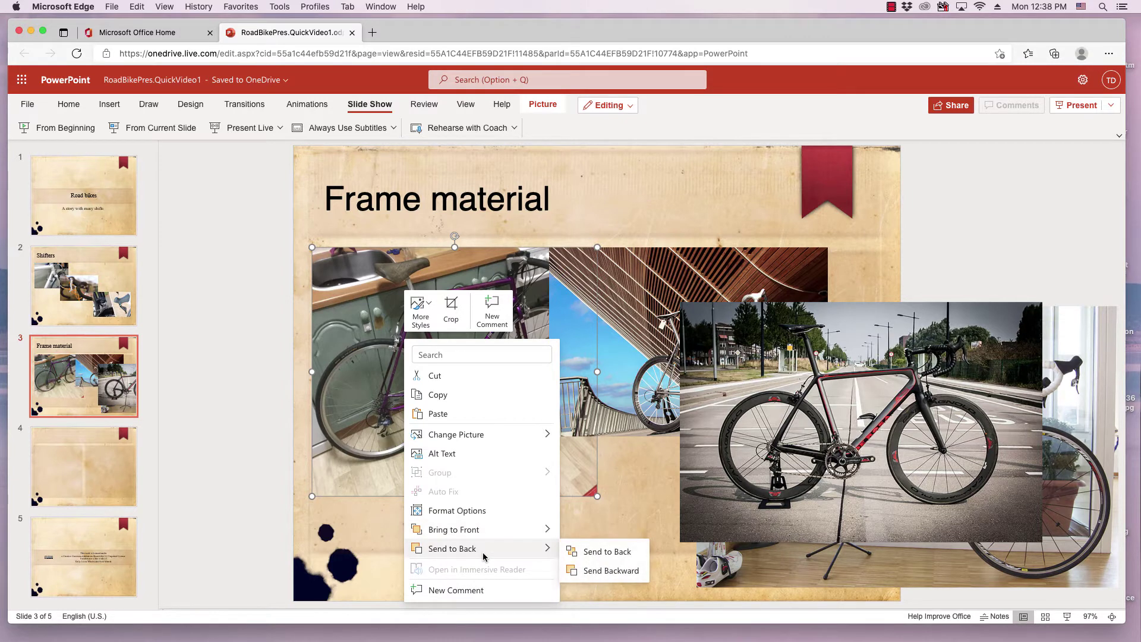
pyautogui.moveTo(452, 548)
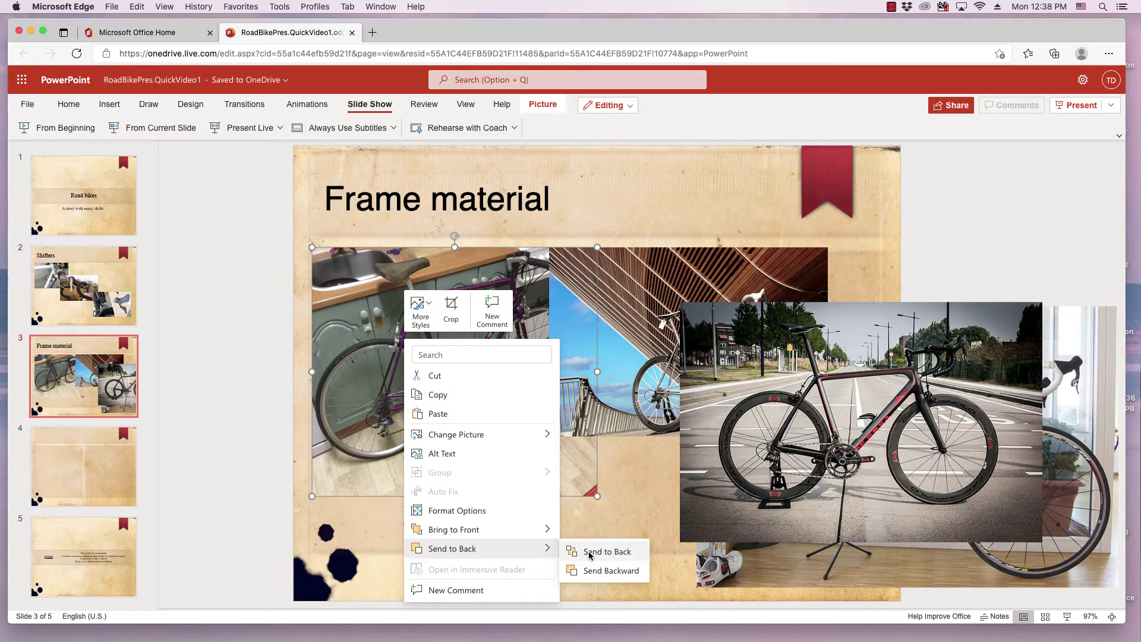
pyautogui.click(588, 552)
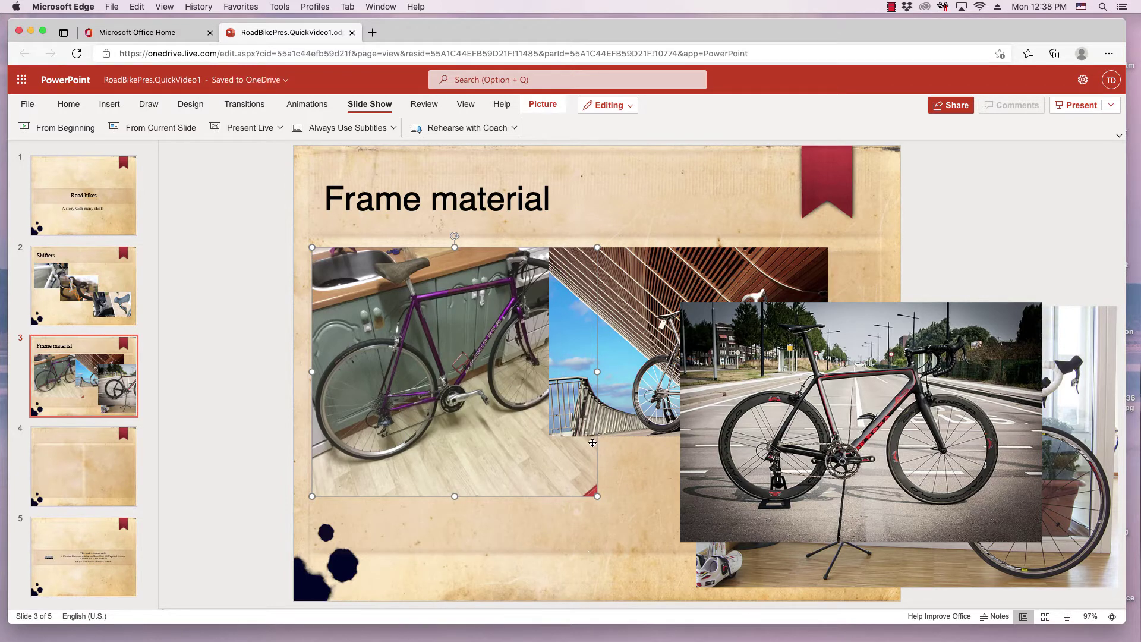
# - Move the road-bike and bridge photos top-right and place a shrunken Cannondale photo over the purple bike
pyautogui.moveTo(797, 360); pyautogui.dragTo(885, 198)
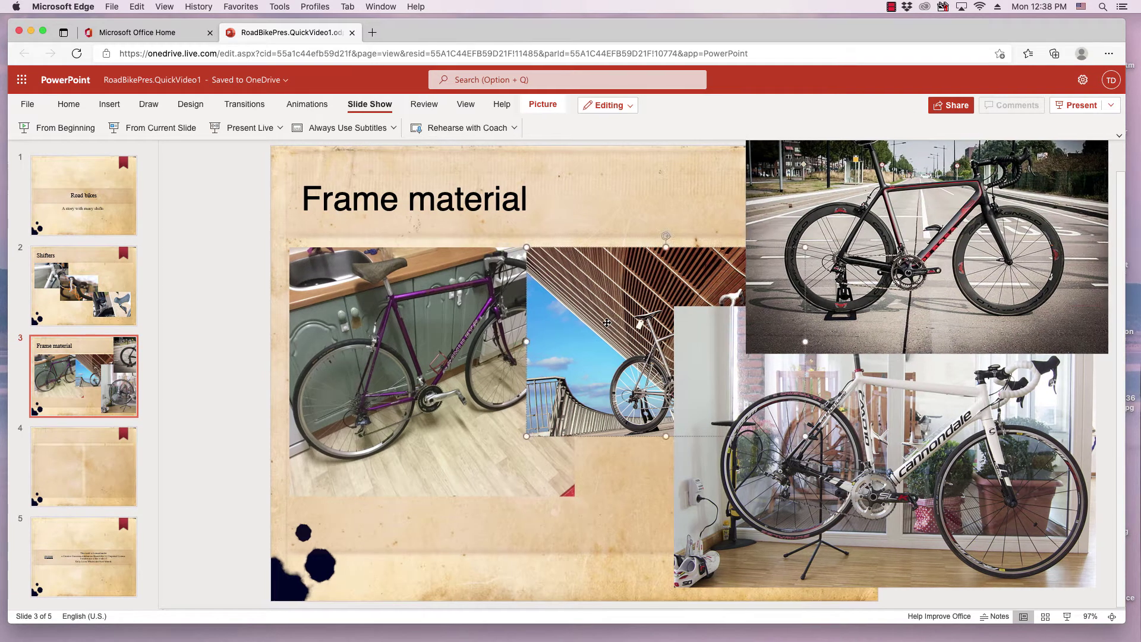
pyautogui.moveTo(607, 335); pyautogui.dragTo(762, 281)
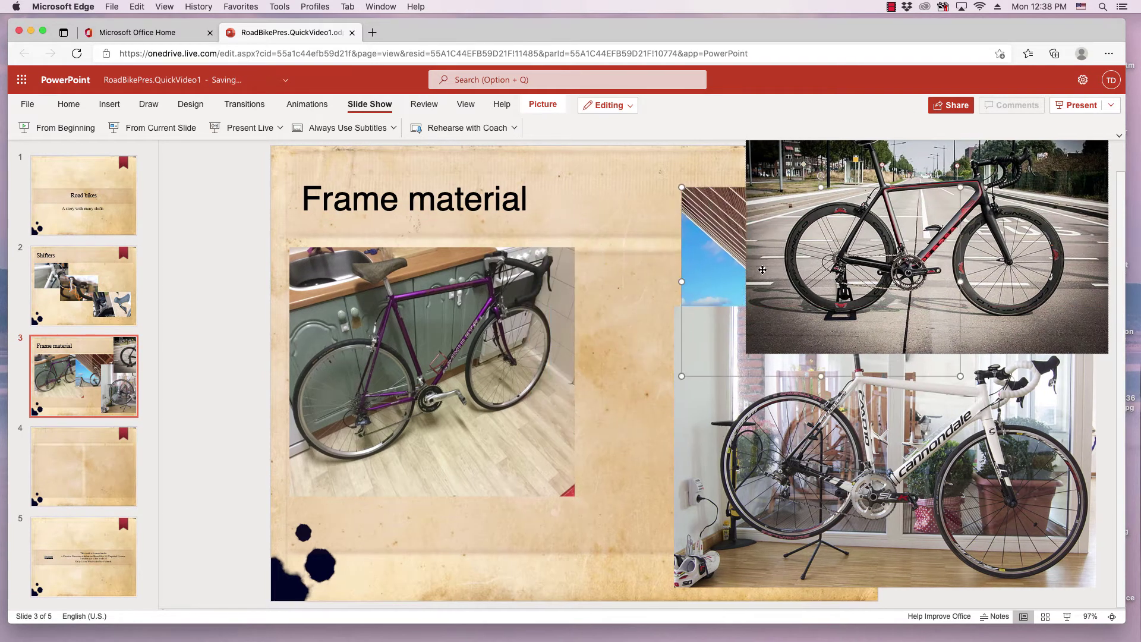
pyautogui.moveTo(744, 464)
pyautogui.mouseDown()
pyautogui.moveTo(418, 417)
pyautogui.moveTo(405, 425)
pyautogui.mouseUp()
pyautogui.moveTo(752, 548); pyautogui.dragTo(630, 465)
pyautogui.moveTo(531, 414); pyautogui.dragTo(553, 460)
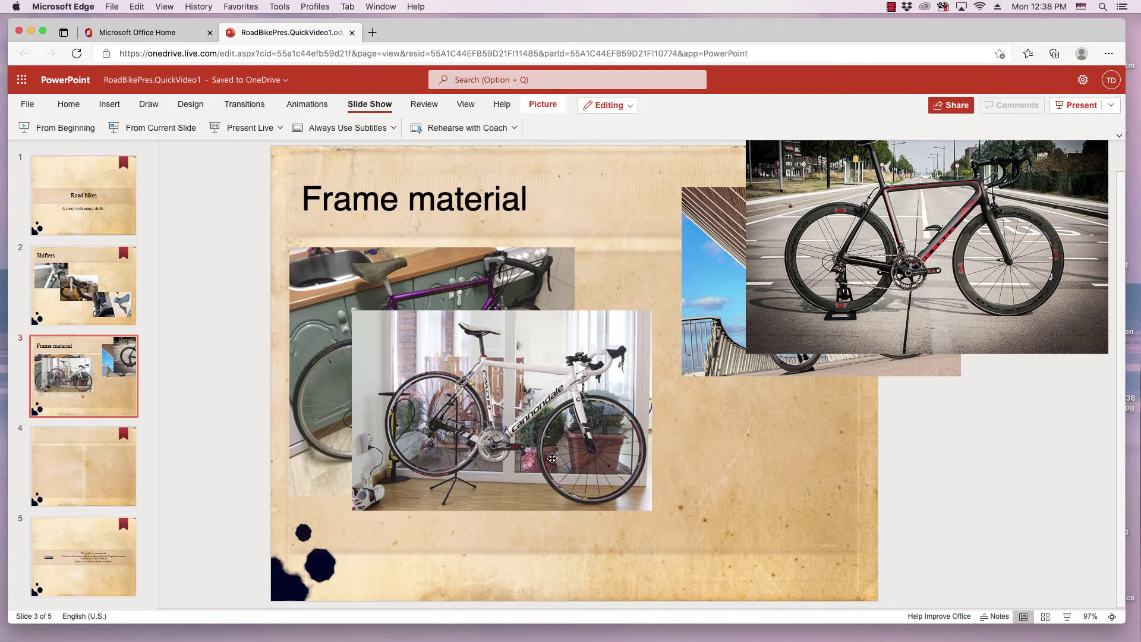
pyautogui.moveTo(553, 461); pyautogui.dragTo(577, 469)
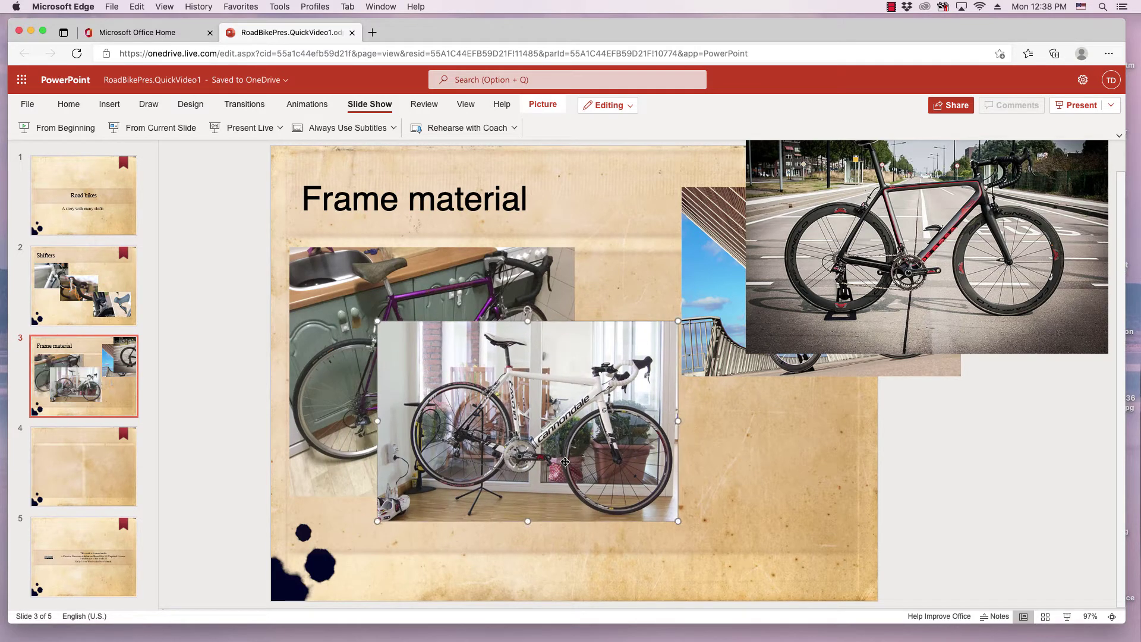
# - Send the Cannondale photo to the back, then bring it forward above the purple bike
pyautogui.rightClick(539, 434)
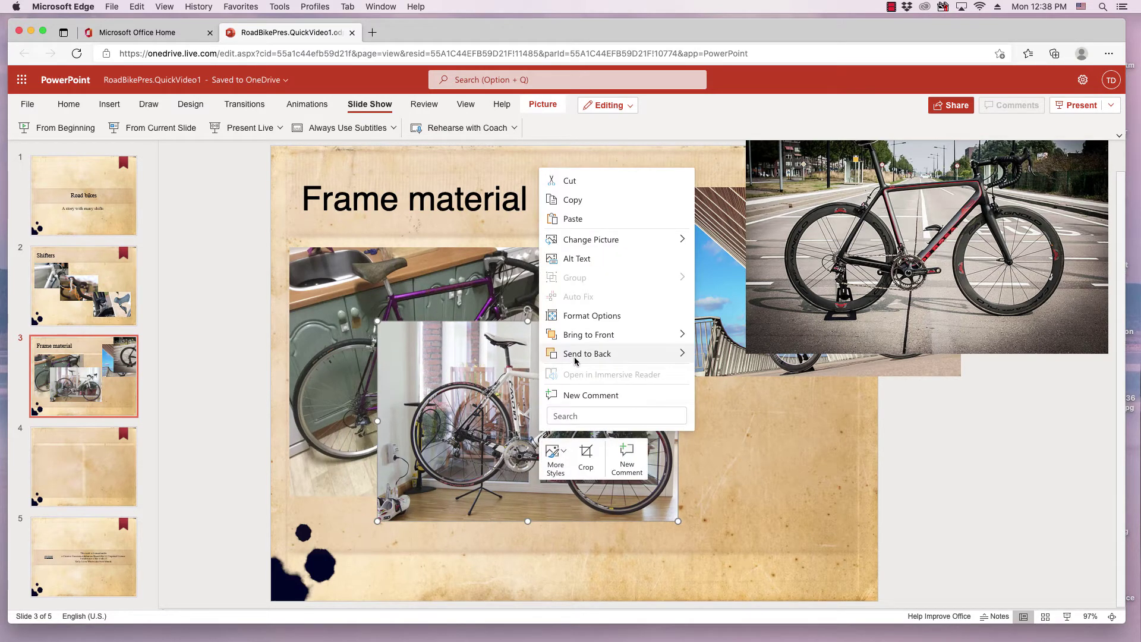
pyautogui.click(719, 358)
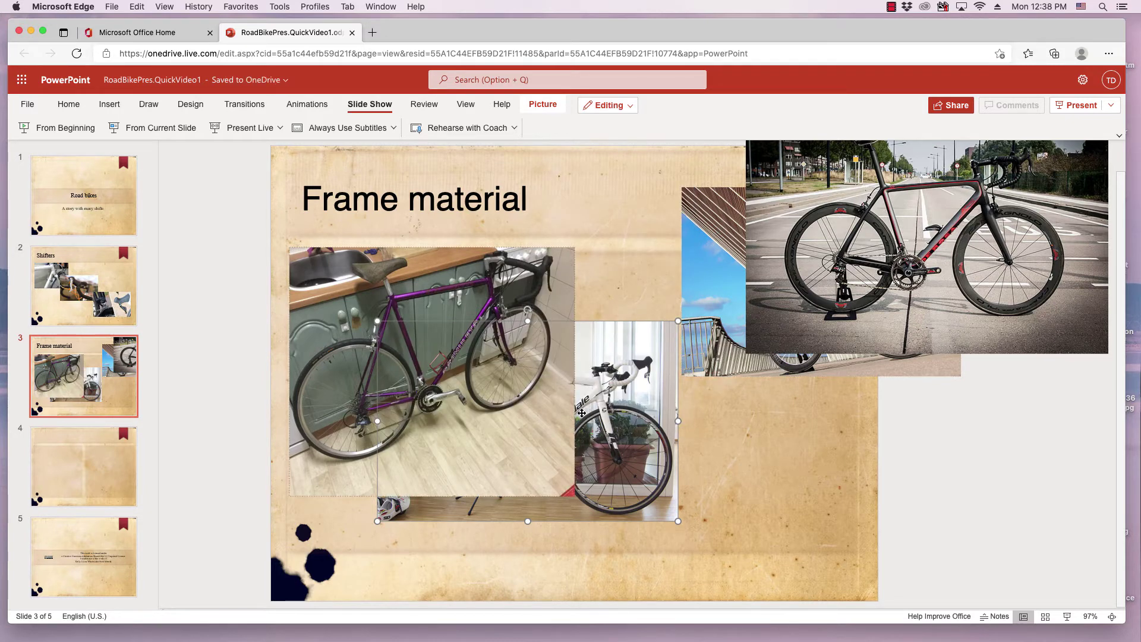
pyautogui.rightClick(588, 384)
pyautogui.moveTo(643, 289)
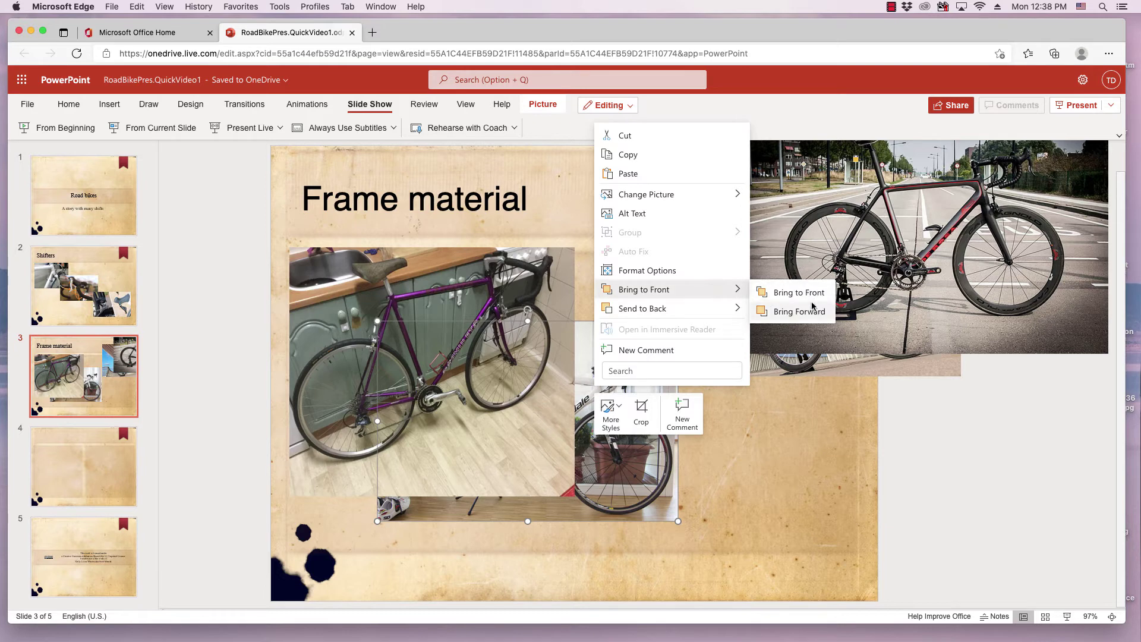
pyautogui.click(812, 312)
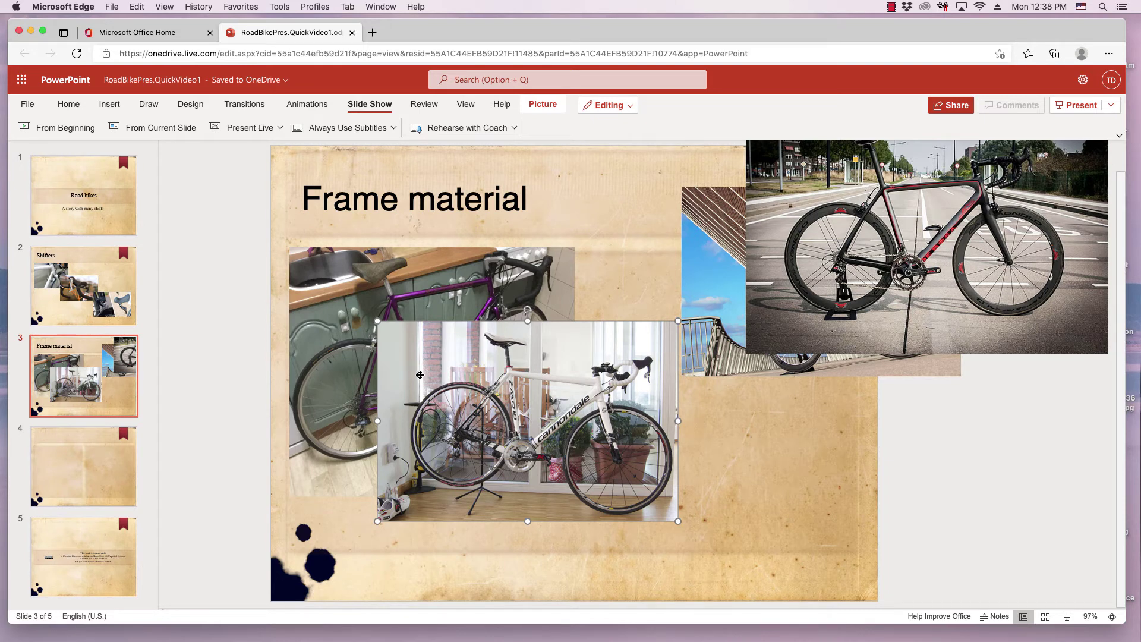
# - Resize the Cannondale photo and tuck it below the purple bike at the lower left
pyautogui.moveTo(376, 321); pyautogui.dragTo(443, 366)
pyautogui.moveTo(493, 430)
pyautogui.mouseDown()
pyautogui.moveTo(380, 475)
pyautogui.moveTo(347, 462)
pyautogui.mouseUp()
pyautogui.moveTo(532, 398); pyautogui.dragTo(553, 401)
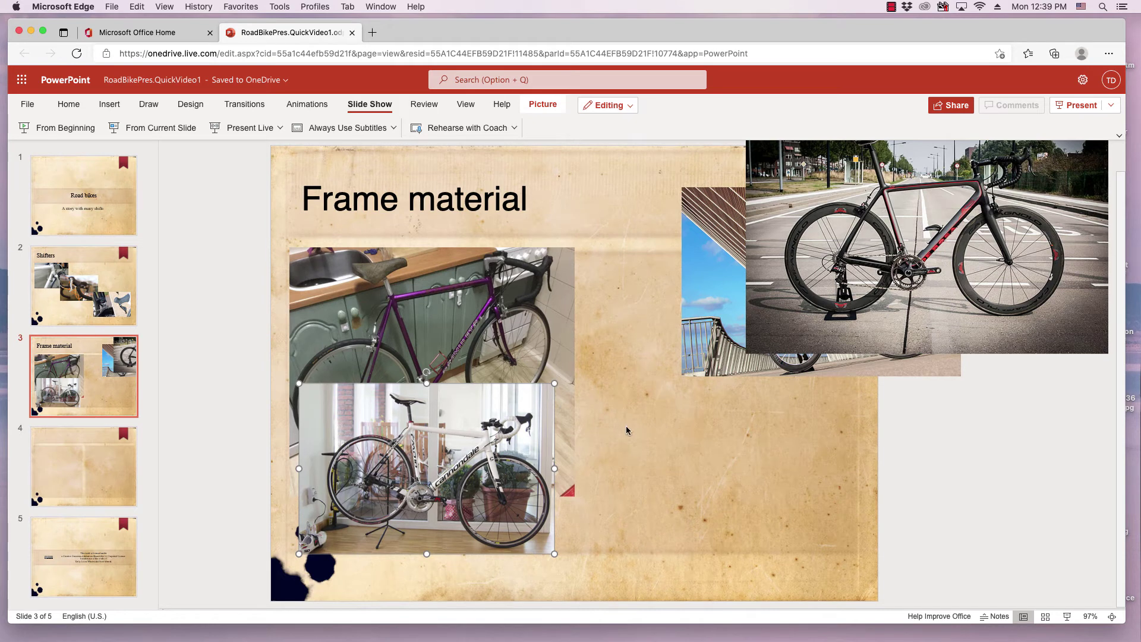
# - Enlarge the bridge photo beside the purple bike and lower the road-bike photo level with it
pyautogui.moveTo(734, 319)
pyautogui.mouseDown()
pyautogui.moveTo(599, 363)
pyautogui.moveTo(613, 363)
pyautogui.mouseUp()
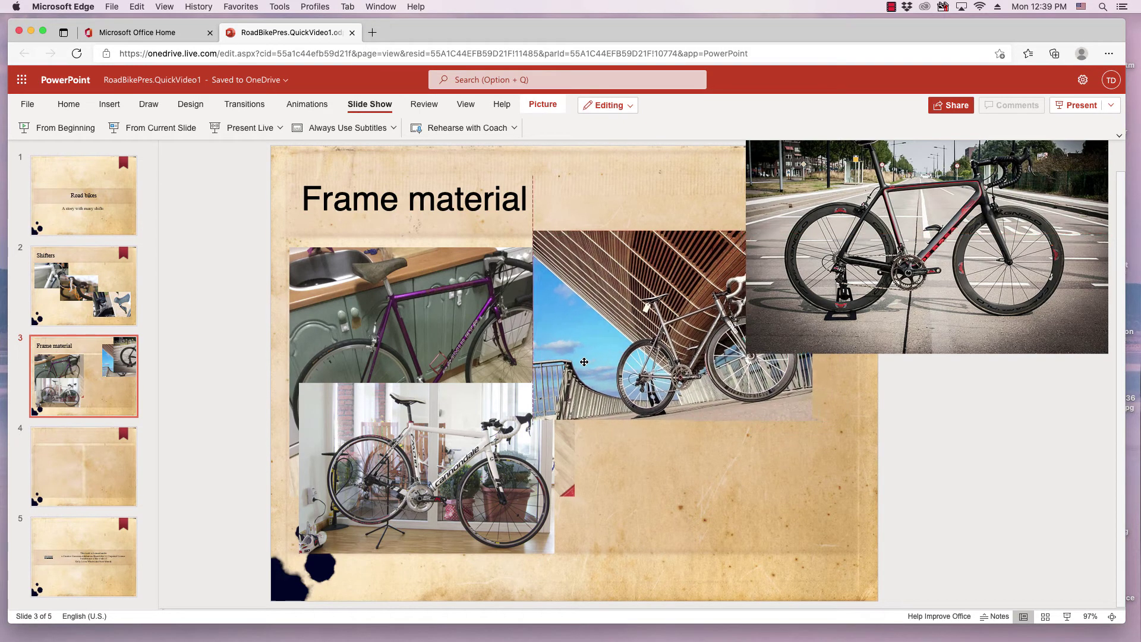
pyautogui.moveTo(614, 363); pyautogui.dragTo(588, 363)
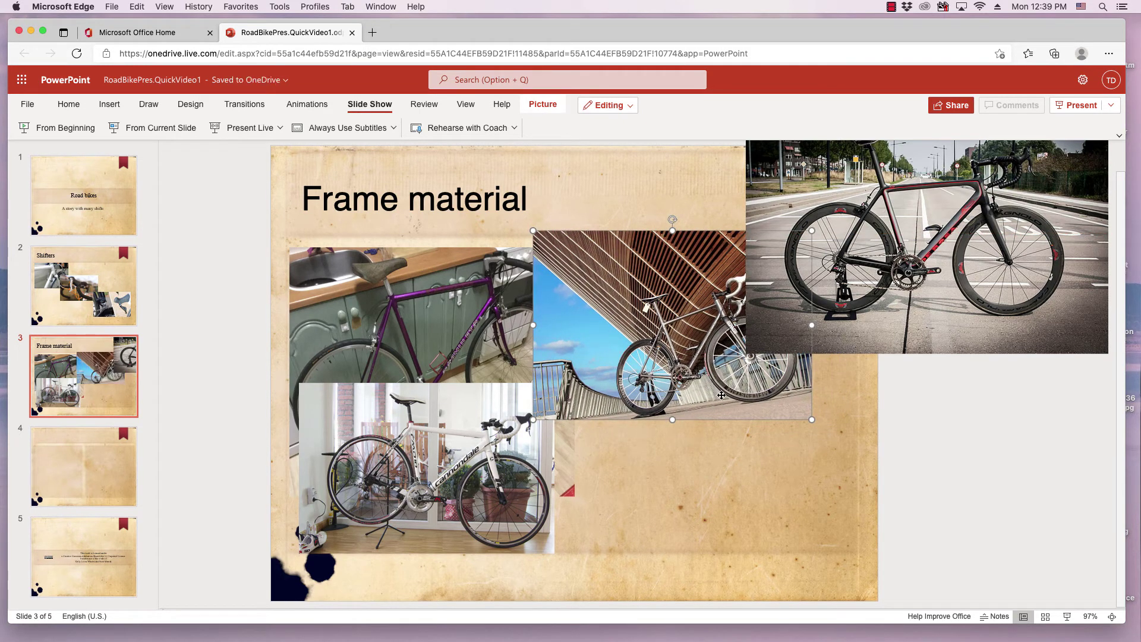
pyautogui.moveTo(813, 420); pyautogui.dragTo(840, 452)
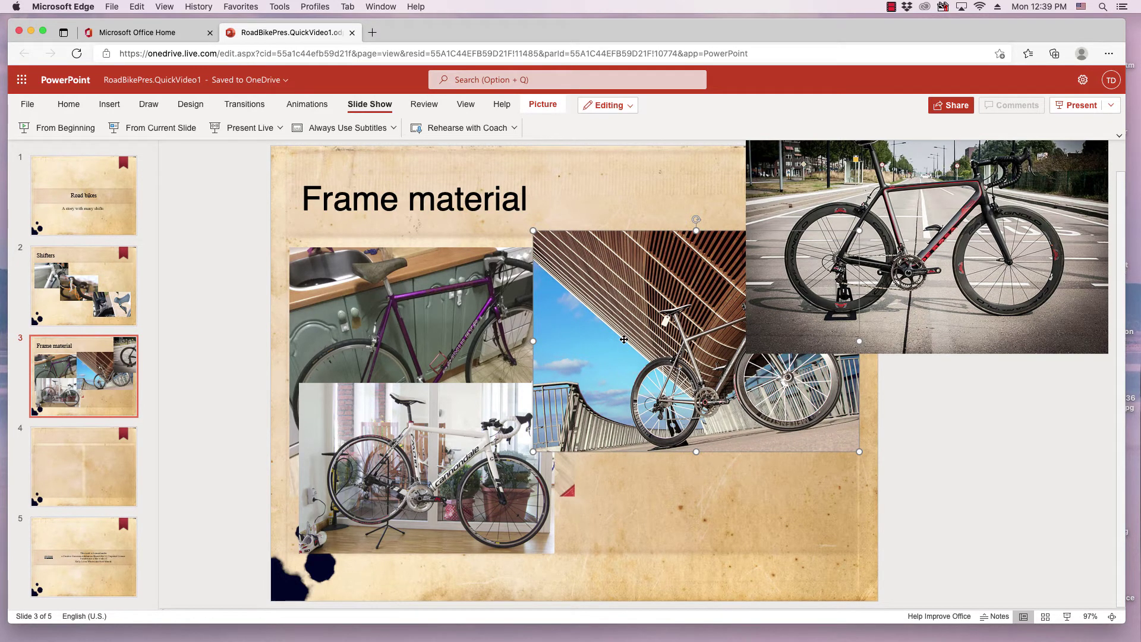
pyautogui.moveTo(623, 339)
pyautogui.mouseDown()
pyautogui.moveTo(644, 362)
pyautogui.moveTo(615, 357)
pyautogui.moveTo(629, 358)
pyautogui.mouseUp()
pyautogui.moveTo(896, 222)
pyautogui.mouseDown()
pyautogui.moveTo(899, 249)
pyautogui.moveTo(836, 424)
pyautogui.moveTo(717, 469)
pyautogui.moveTo(793, 450)
pyautogui.moveTo(923, 353)
pyautogui.mouseUp()
pyautogui.rightClick(665, 317)
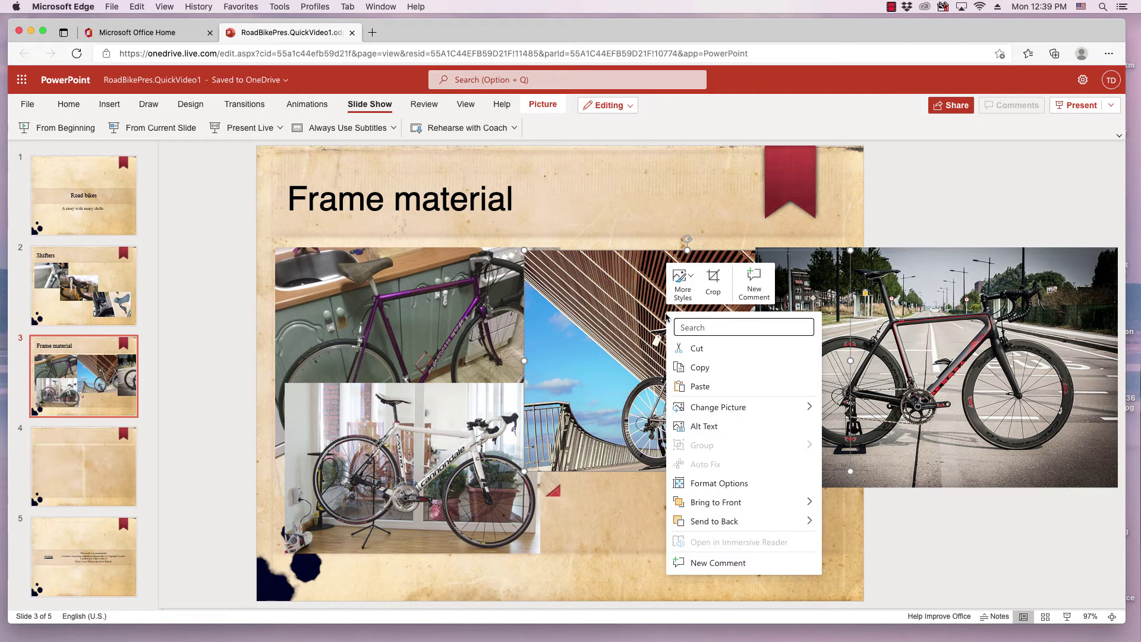
pyautogui.moveTo(715, 502)
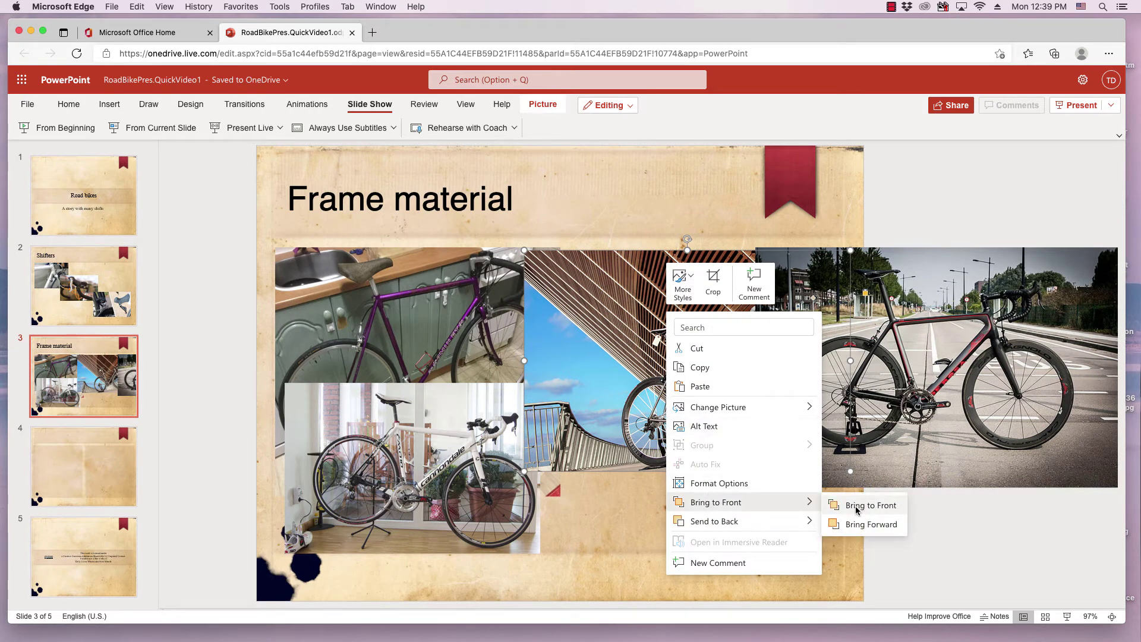
pyautogui.click(854, 505)
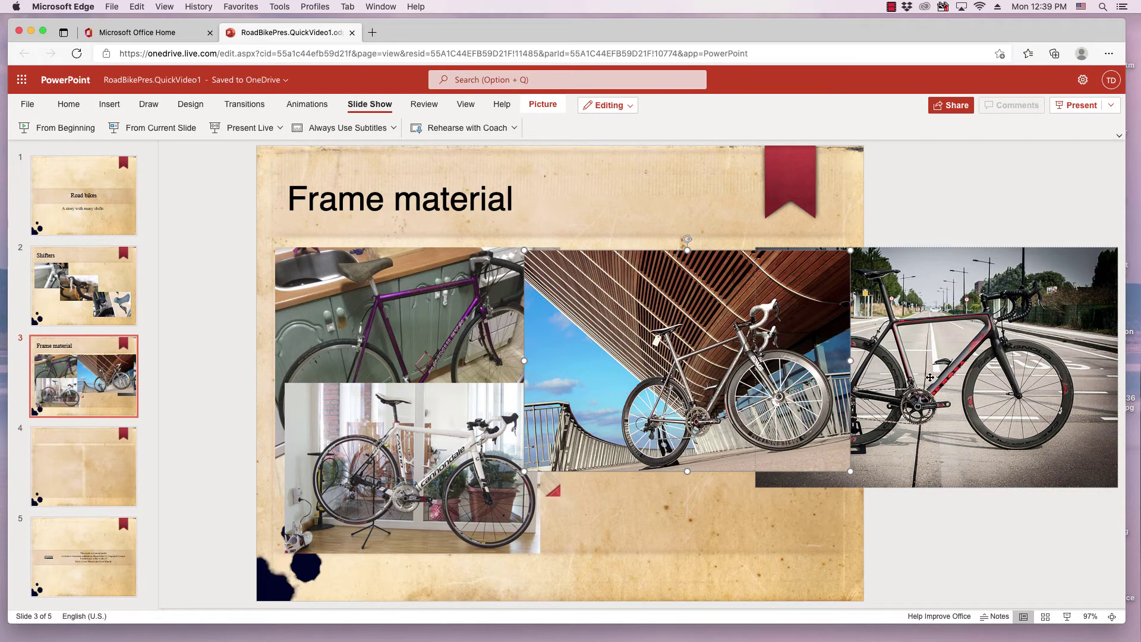
pyautogui.rightClick(704, 365)
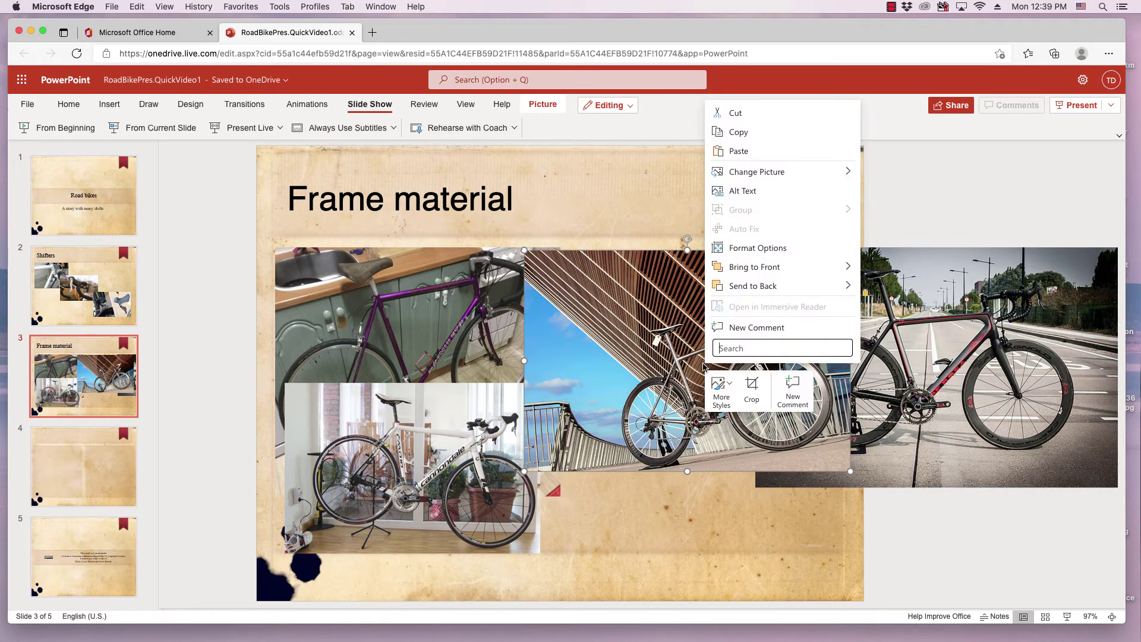
pyautogui.moveTo(753, 285)
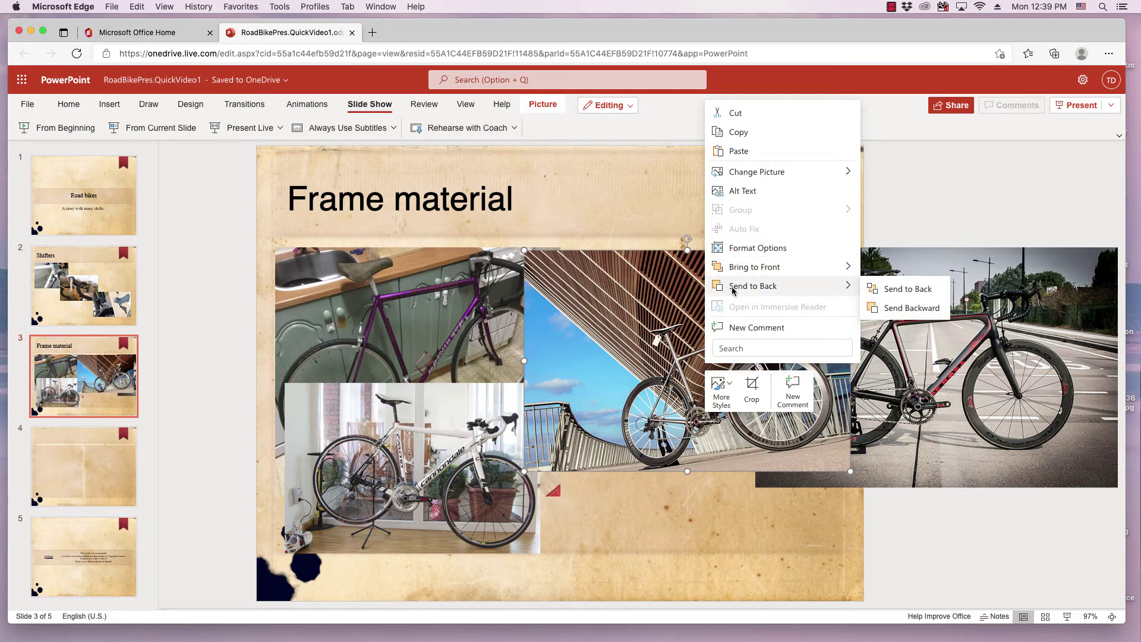
pyautogui.click(891, 308)
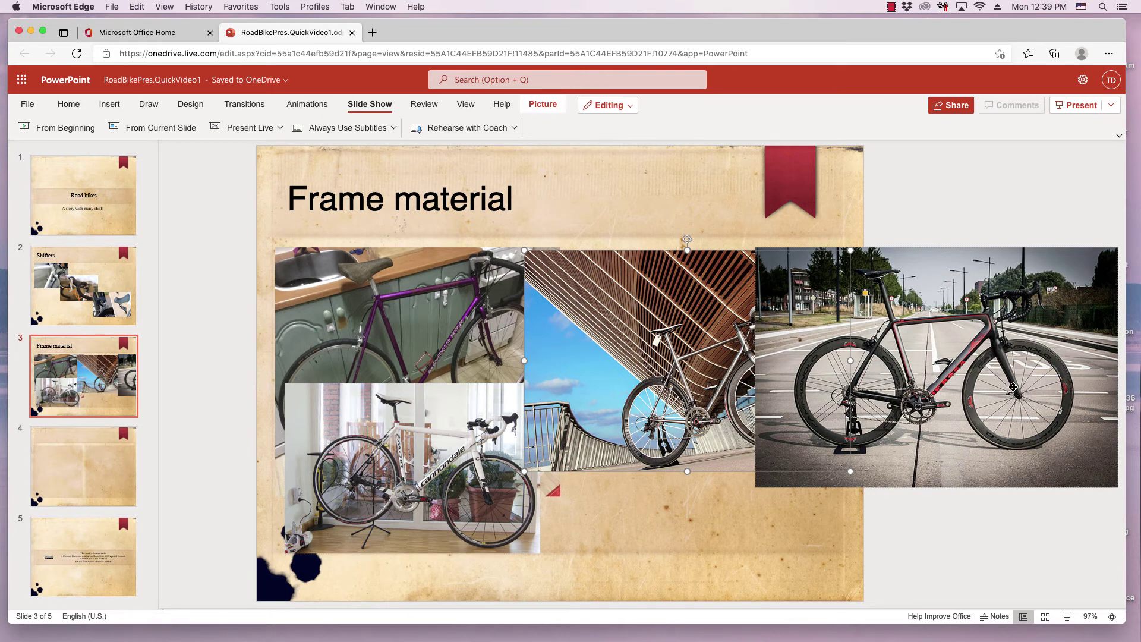
# - Shrink the road-bike photo and set it lower middle over the Cannondale and bridge photos
pyautogui.moveTo(1013, 389)
pyautogui.mouseDown()
pyautogui.moveTo(937, 452)
pyautogui.moveTo(767, 453)
pyautogui.mouseUp()
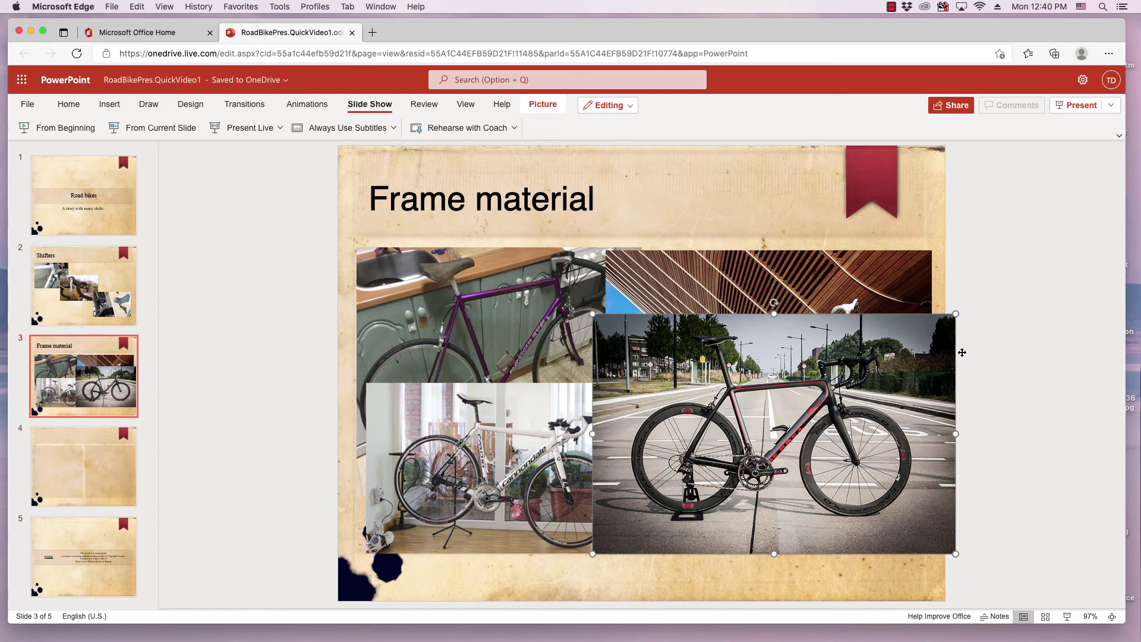
pyautogui.moveTo(957, 314); pyautogui.dragTo(866, 472)
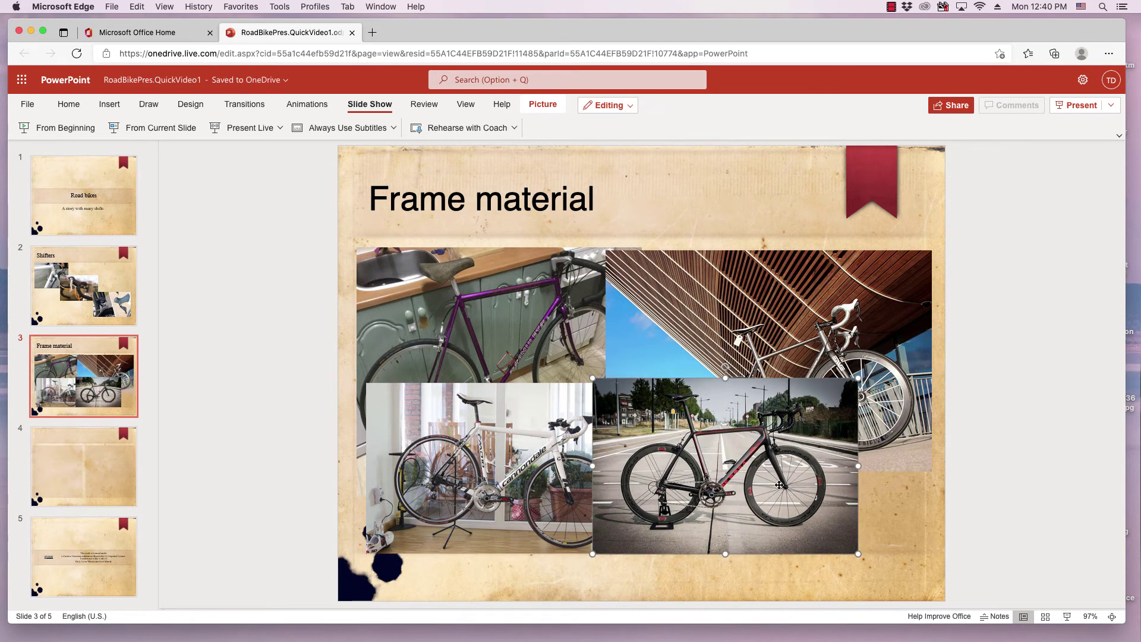
pyautogui.moveTo(727, 477)
pyautogui.mouseDown()
pyautogui.moveTo(720, 467)
pyautogui.moveTo(788, 498)
pyautogui.mouseUp()
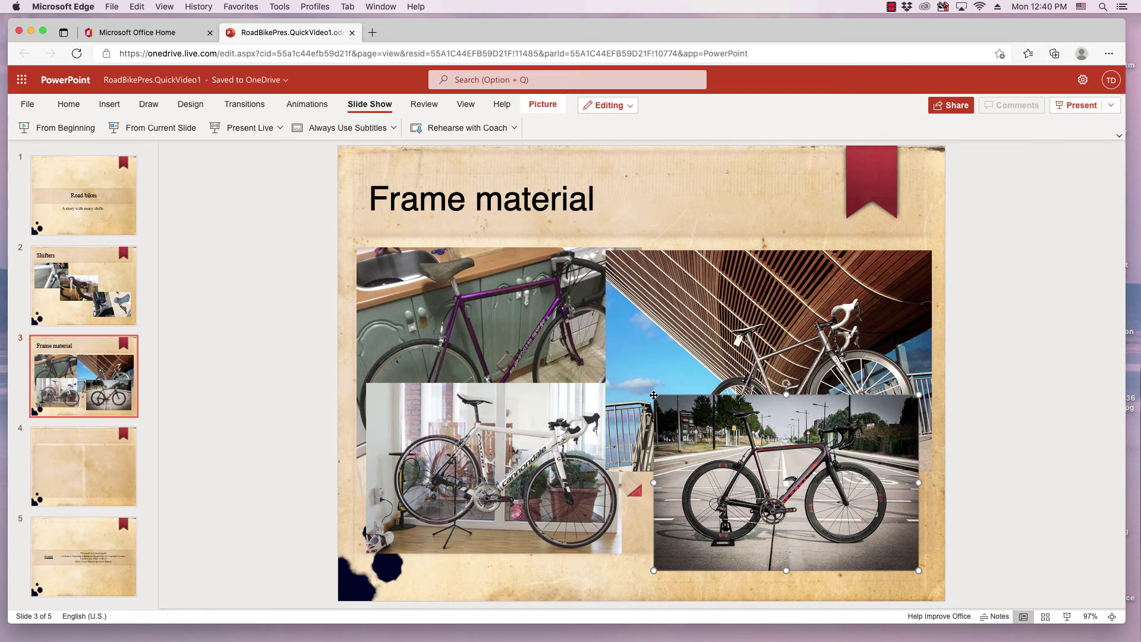
pyautogui.moveTo(692, 472)
pyautogui.mouseDown()
pyautogui.moveTo(589, 471)
pyautogui.moveTo(589, 455)
pyautogui.mouseUp()
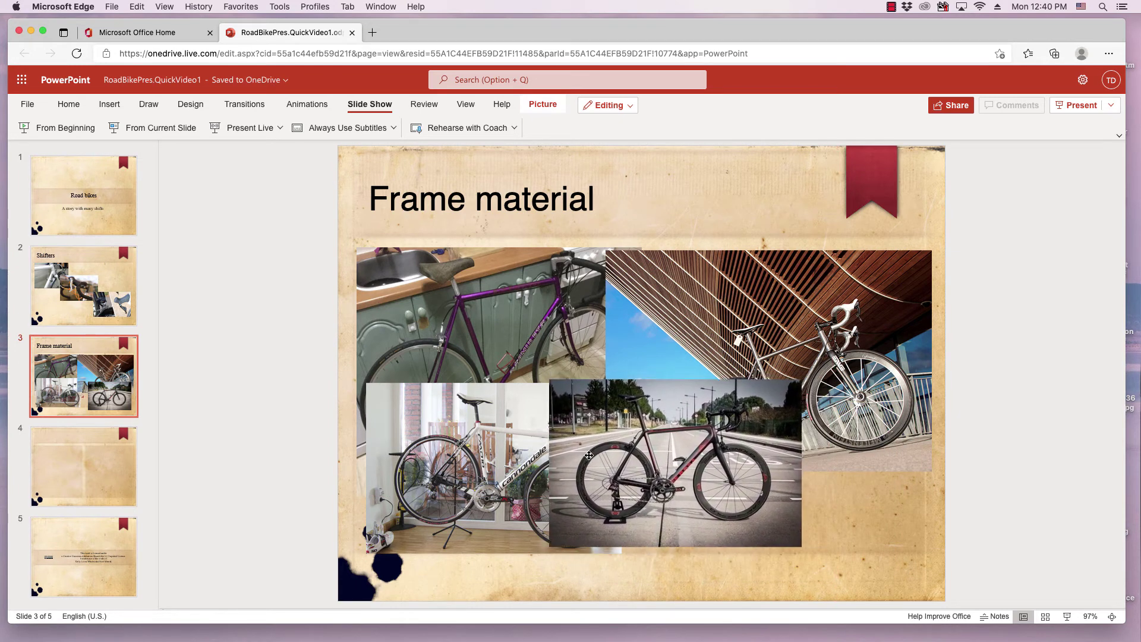
pyautogui.moveTo(588, 455); pyautogui.dragTo(596, 453)
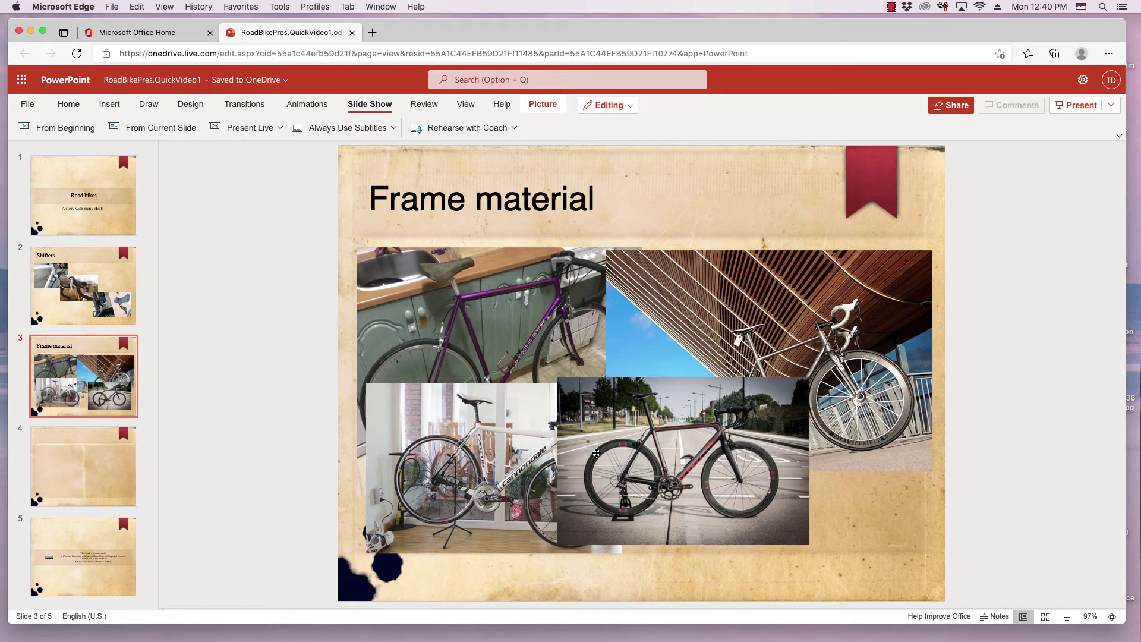